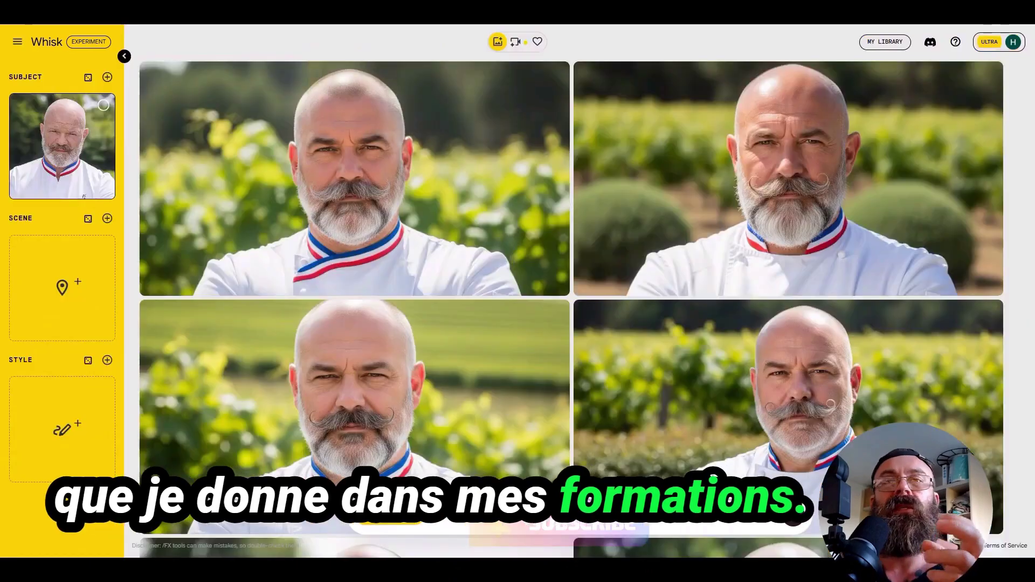
Step: Examine the generated chef portraits in the Whisk gallery for how consistently they match the subject photo
{"action": "mouse_move", "coordinate": [514, 271]}
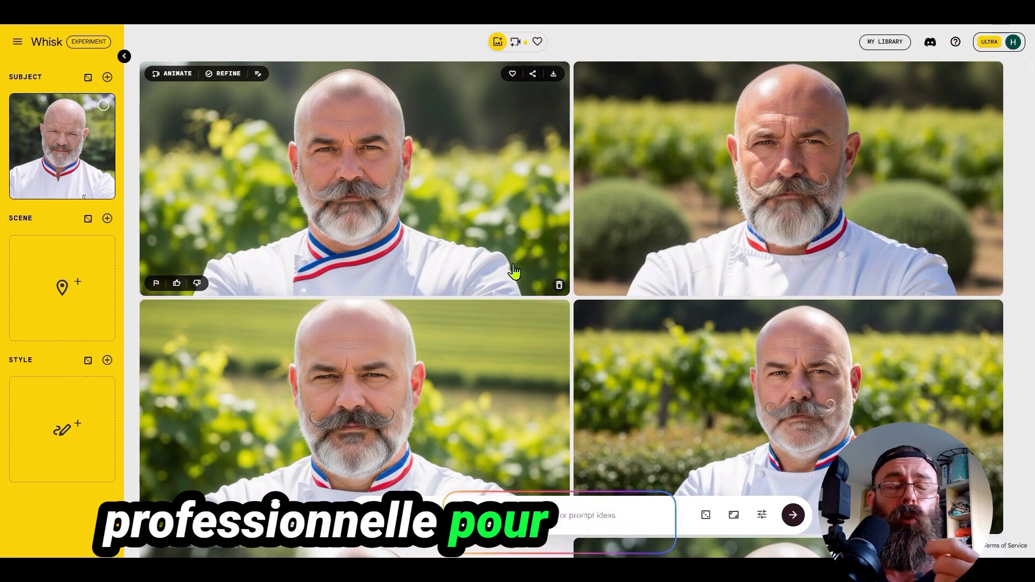
{"action": "mouse_move", "coordinate": [634, 339]}
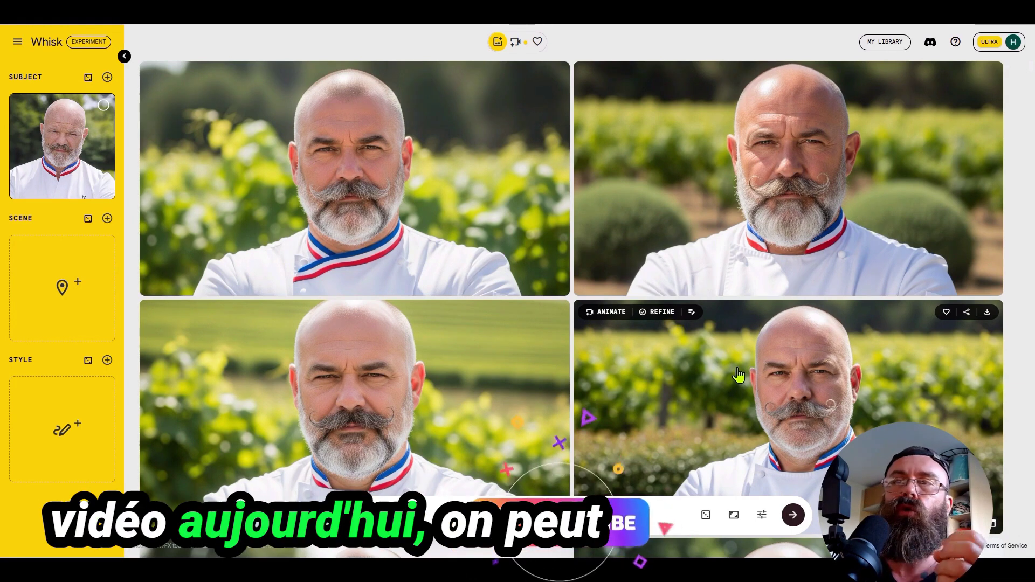
{"action": "scroll", "coordinate": [739, 375], "scroll_direction": "down", "scroll_amount": 3}
{"action": "scroll", "coordinate": [738, 375], "scroll_direction": "up", "scroll_amount": 1}
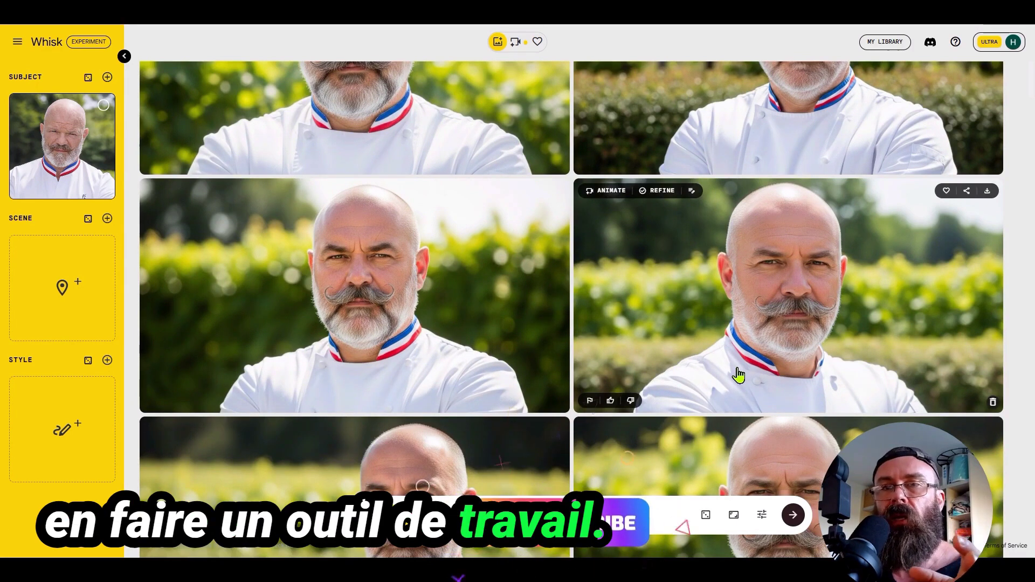
{"action": "scroll", "coordinate": [683, 362], "scroll_direction": "down", "scroll_amount": 2}
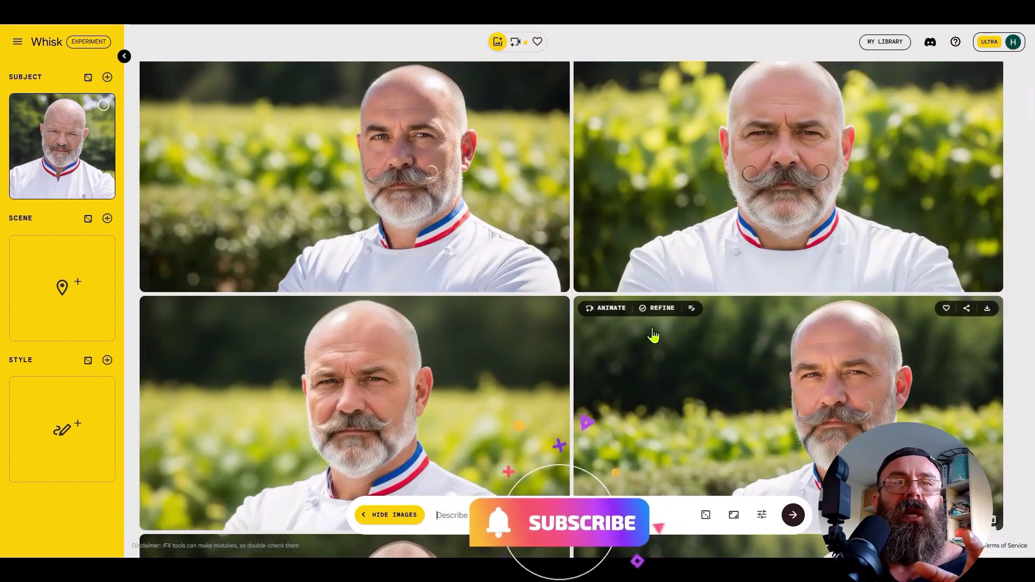
{"action": "scroll", "coordinate": [844, 250], "scroll_direction": "down", "scroll_amount": 3}
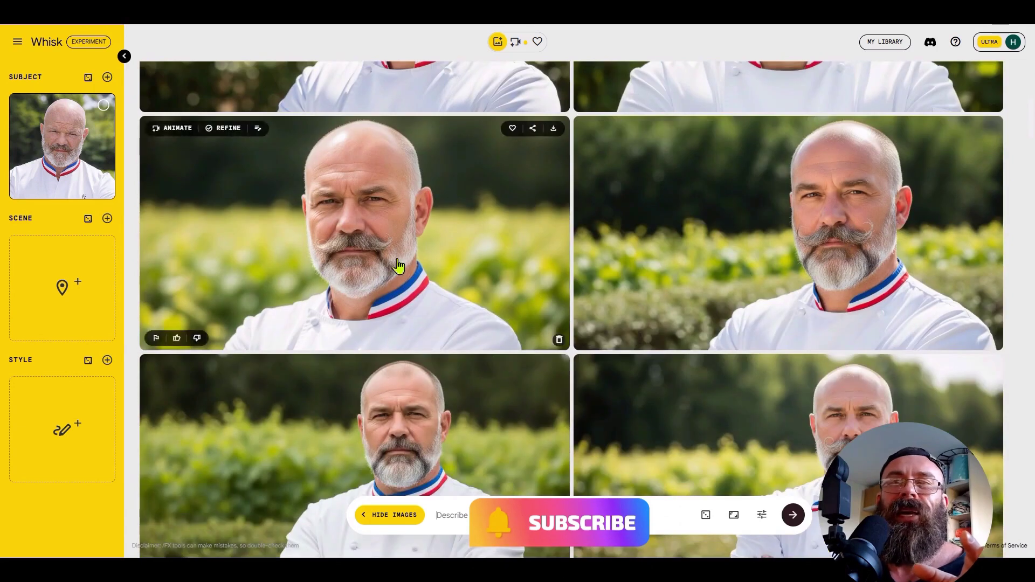
{"action": "scroll", "coordinate": [539, 372], "scroll_direction": "down", "scroll_amount": 6}
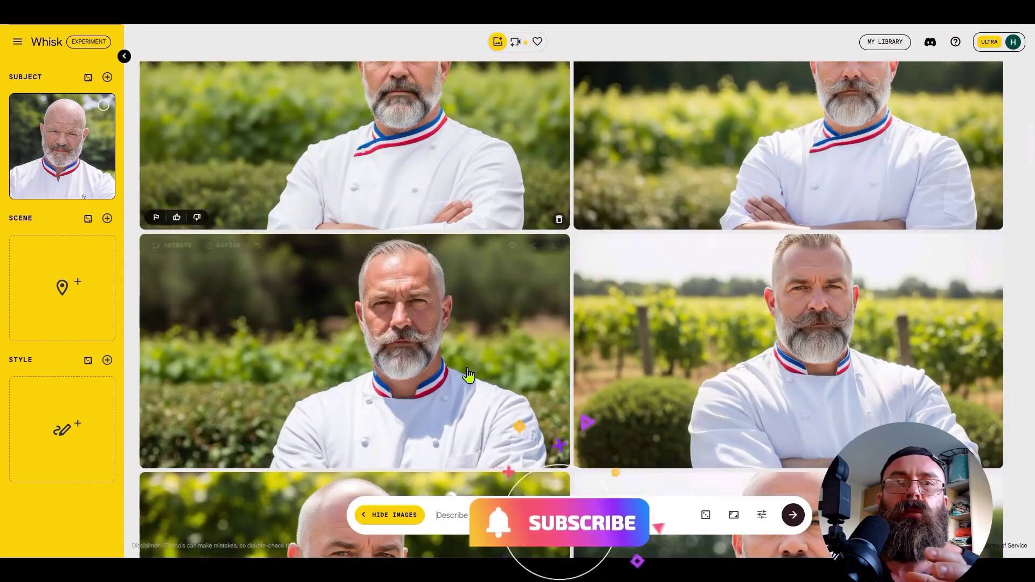
{"action": "scroll", "coordinate": [966, 307], "scroll_direction": "down", "scroll_amount": 3}
{"action": "scroll", "coordinate": [958, 302], "scroll_direction": "down", "scroll_amount": 3}
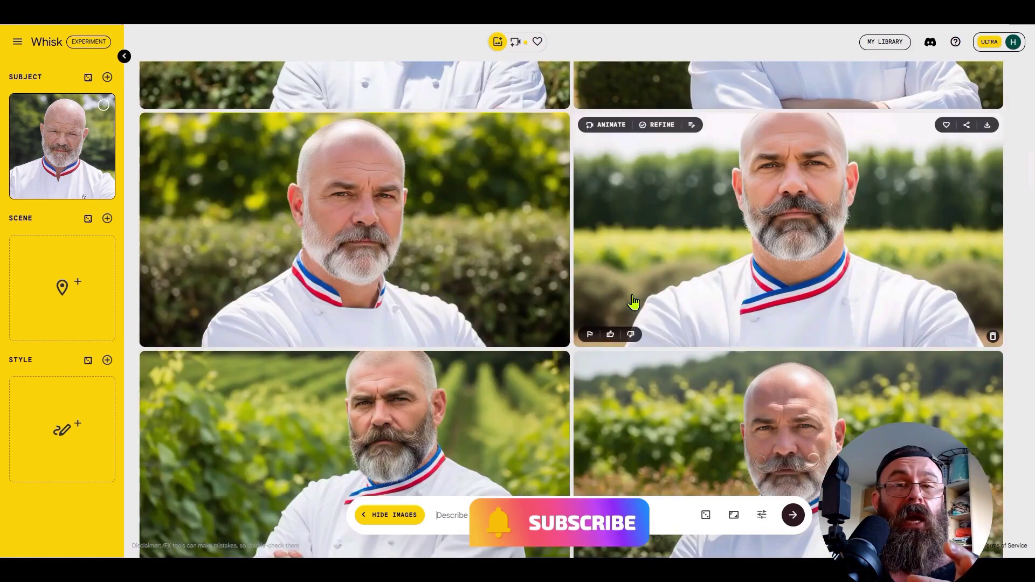
{"action": "scroll", "coordinate": [413, 326], "scroll_direction": "down", "scroll_amount": 6}
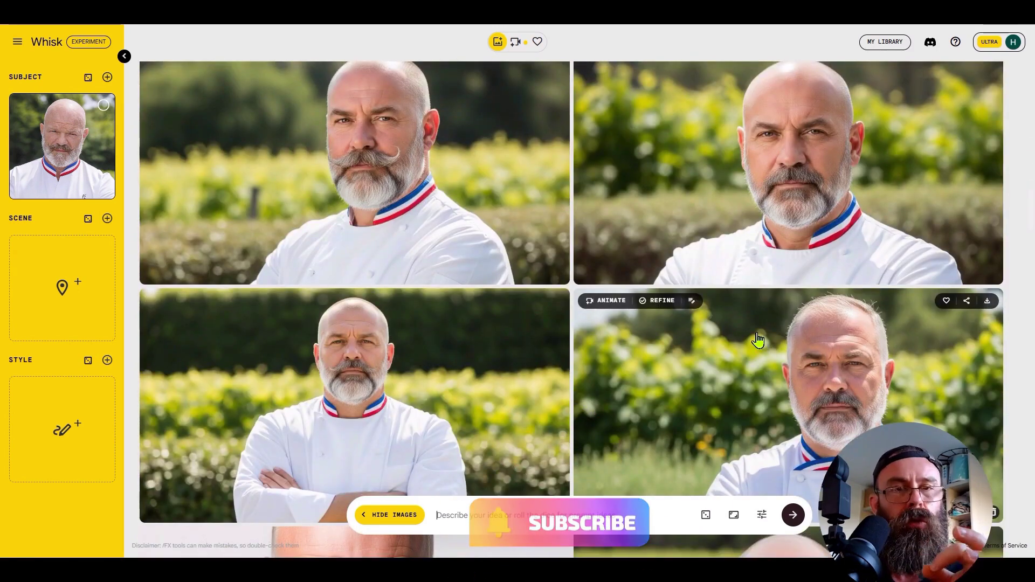
{"action": "scroll", "coordinate": [757, 340], "scroll_direction": "down", "scroll_amount": 5}
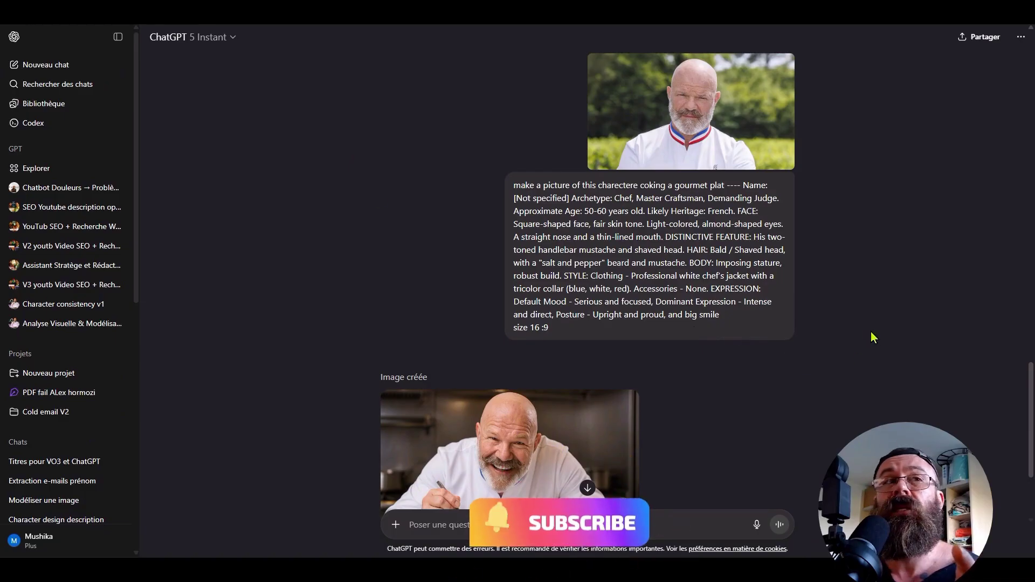
Step: In ChatGPT, collapse the sidebar and review the gourmet-cooking chef prompt with its reference photo and generated image
{"action": "left_click", "coordinate": [118, 36]}
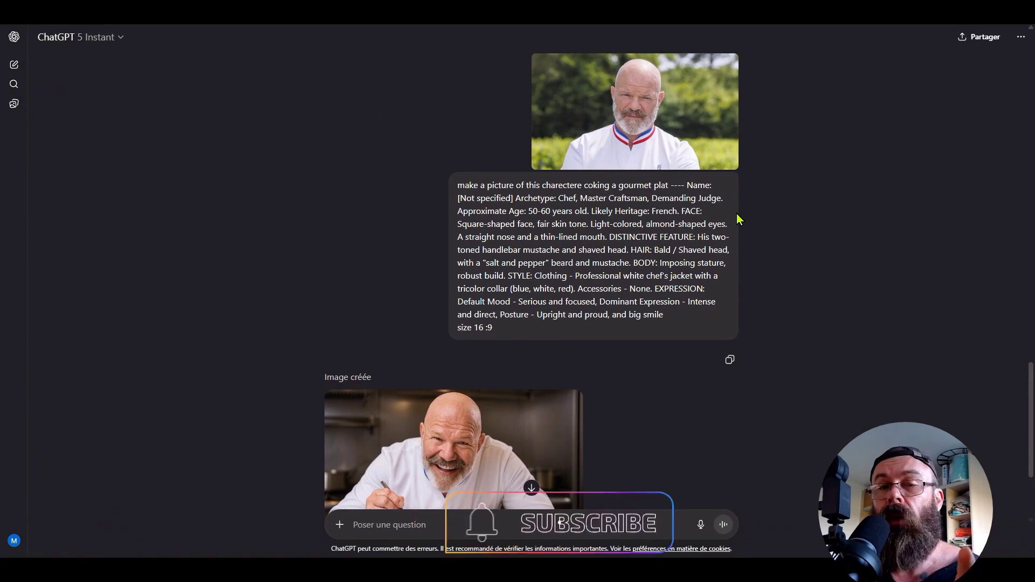
{"action": "scroll", "coordinate": [739, 219], "scroll_direction": "down", "scroll_amount": 3}
{"action": "scroll", "coordinate": [613, 304], "scroll_direction": "up", "scroll_amount": 10}
{"action": "scroll", "coordinate": [508, 294], "scroll_direction": "down", "scroll_amount": 10}
{"action": "scroll", "coordinate": [611, 296], "scroll_direction": "up", "scroll_amount": 6}
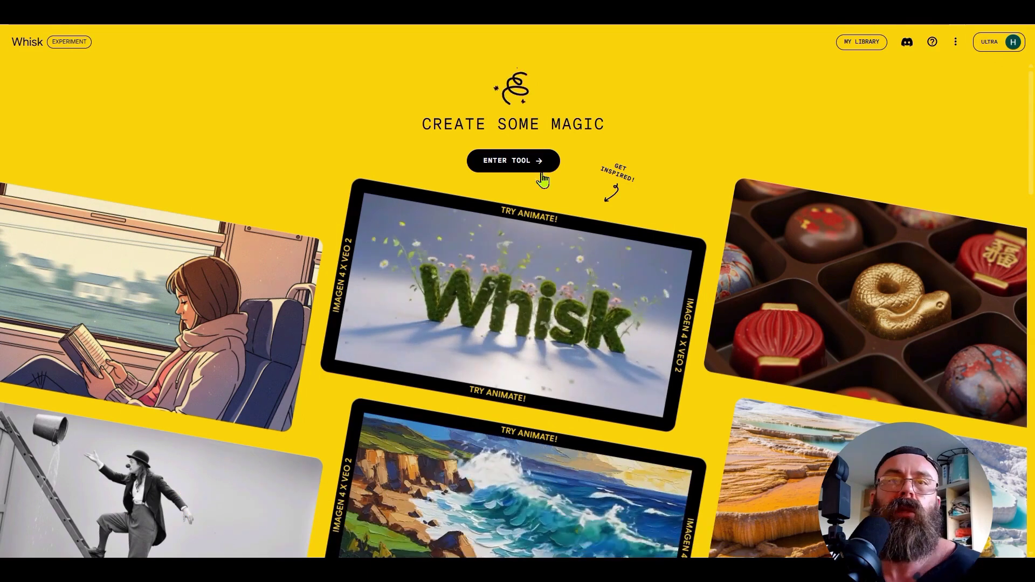
Step: Enter the Whisk tool and add the chef's photo as the subject image
{"action": "left_click", "coordinate": [506, 166]}
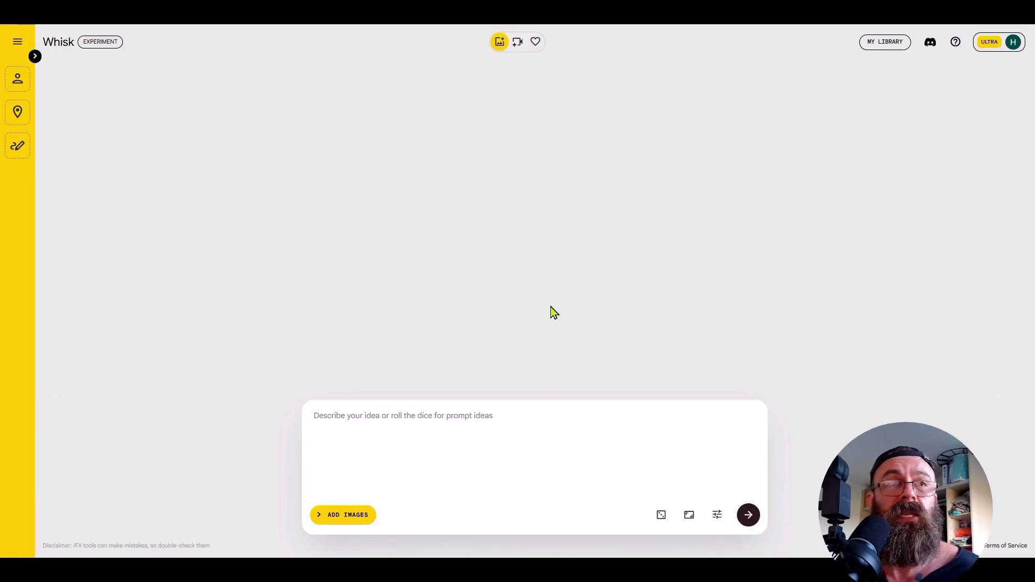
{"action": "left_click", "coordinate": [26, 80]}
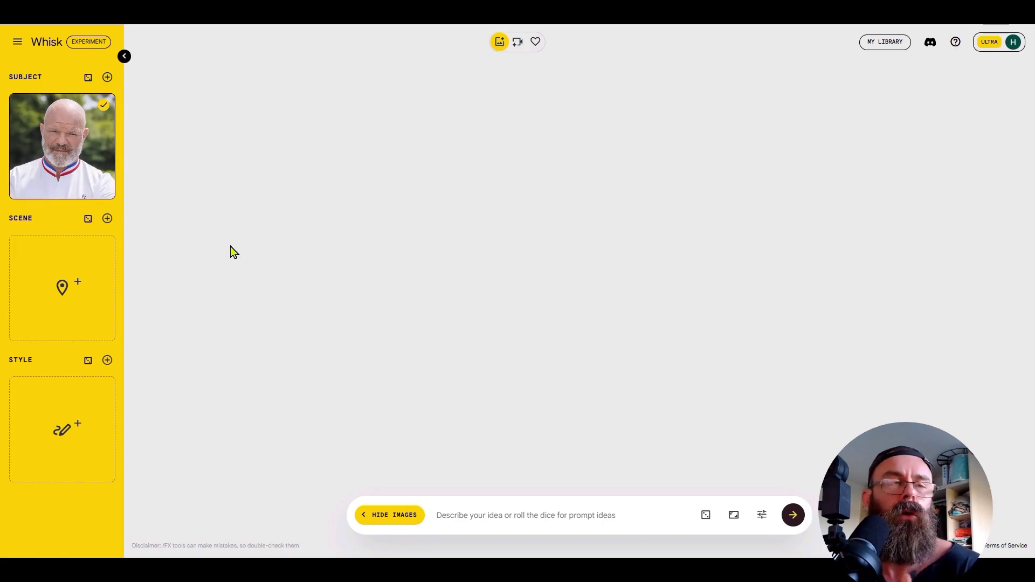
Step: Switch to ChatGPT and review the chef's character description in its bullet-point, JSON and XML versions
{"action": "key", "text": "alt+Tab"}
{"action": "scroll", "coordinate": [501, 273], "scroll_direction": "up", "scroll_amount": 3}
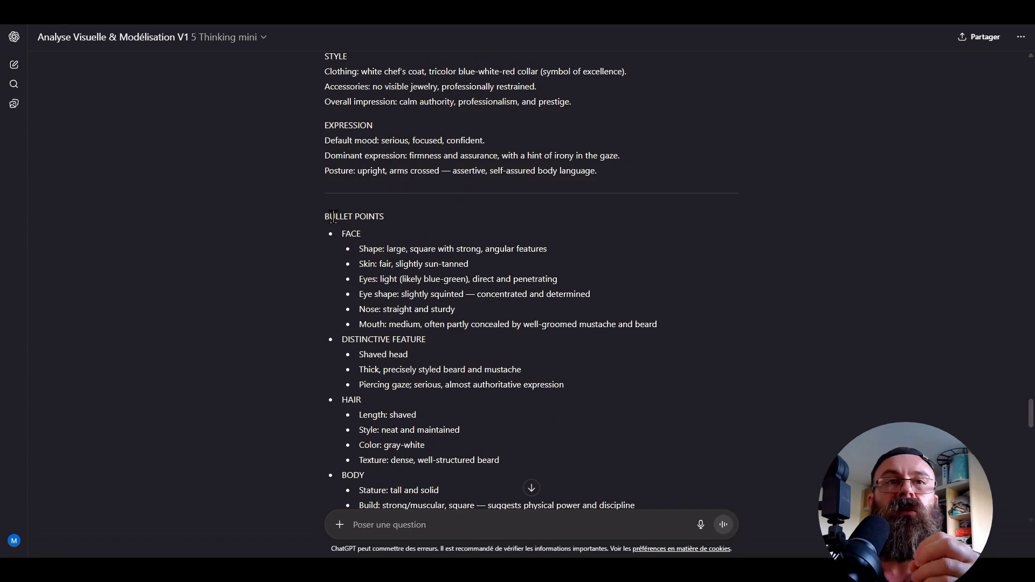
{"action": "scroll", "coordinate": [331, 246], "scroll_direction": "down", "scroll_amount": 10}
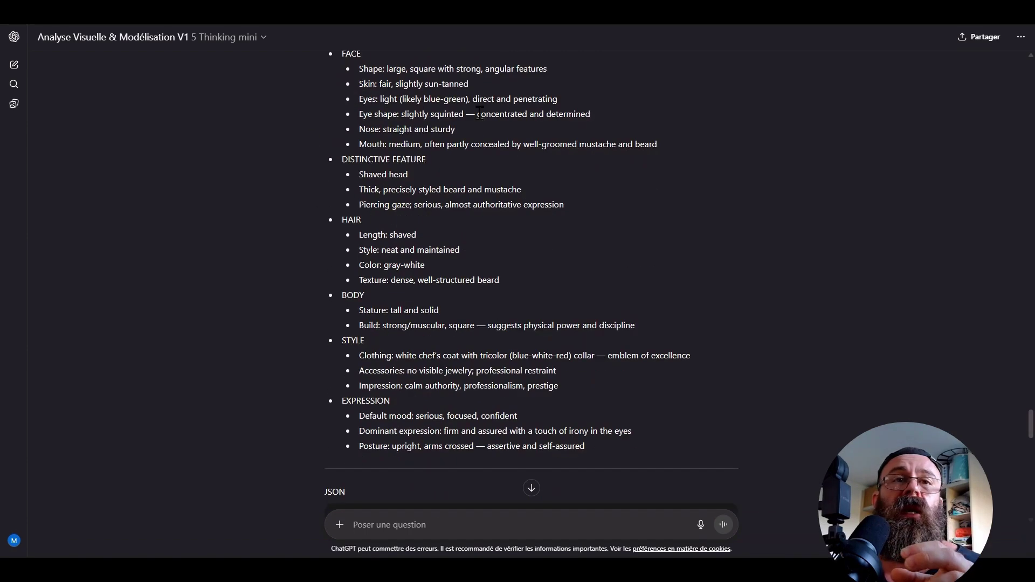
{"action": "scroll", "coordinate": [545, 263], "scroll_direction": "down", "scroll_amount": 12}
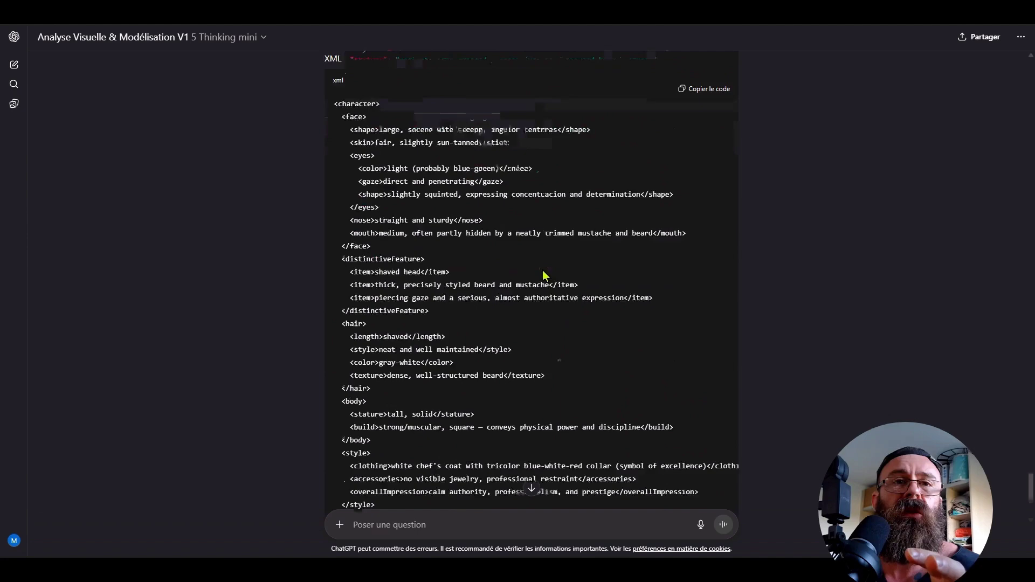
{"action": "scroll", "coordinate": [487, 273], "scroll_direction": "up", "scroll_amount": 5}
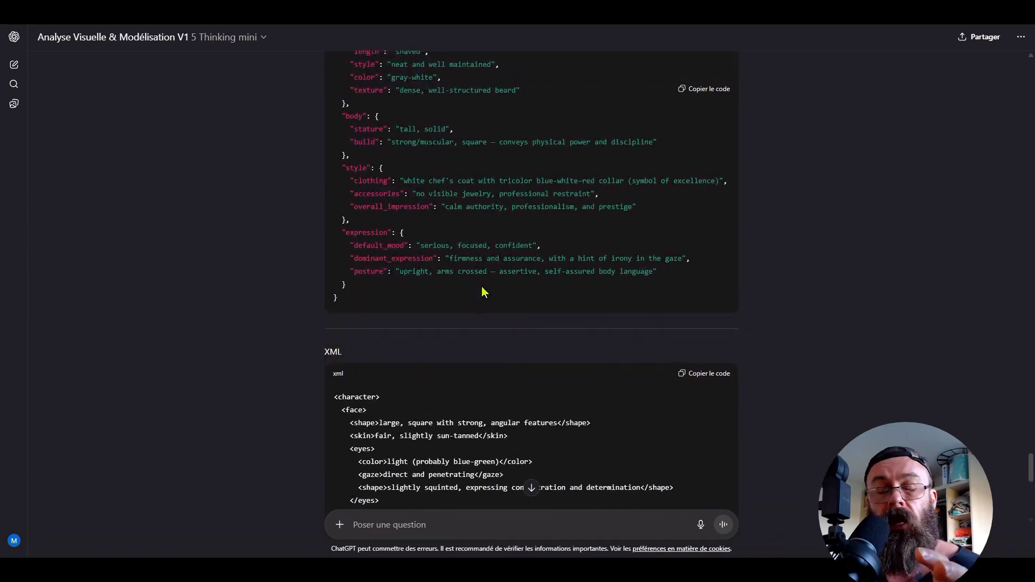
Step: Switch back to Whisk and compare the chef portraits' faces, moustaches and jackets across the gallery
{"action": "key", "text": "alt+Tab"}
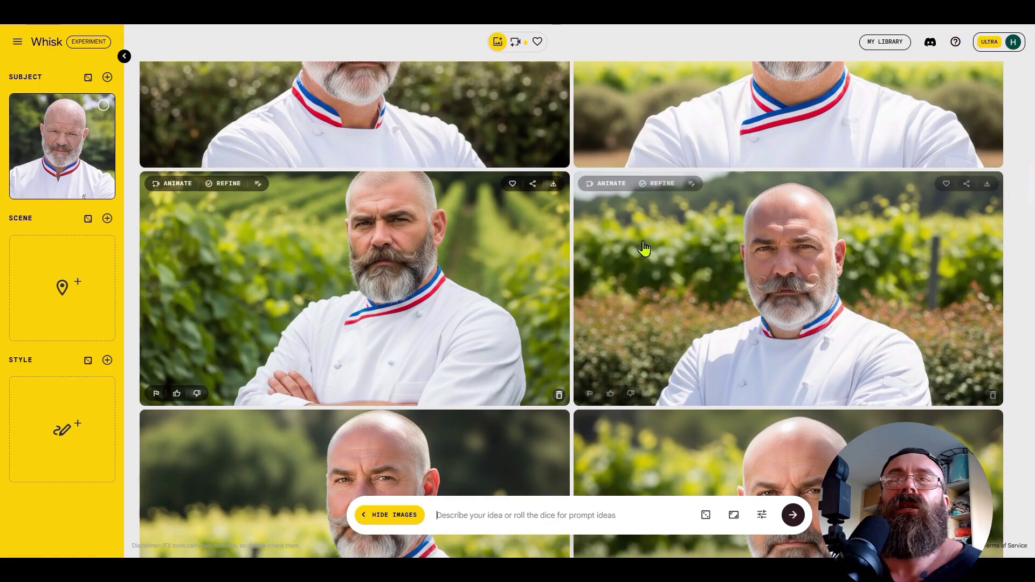
{"action": "scroll", "coordinate": [655, 259], "scroll_direction": "up", "scroll_amount": 3}
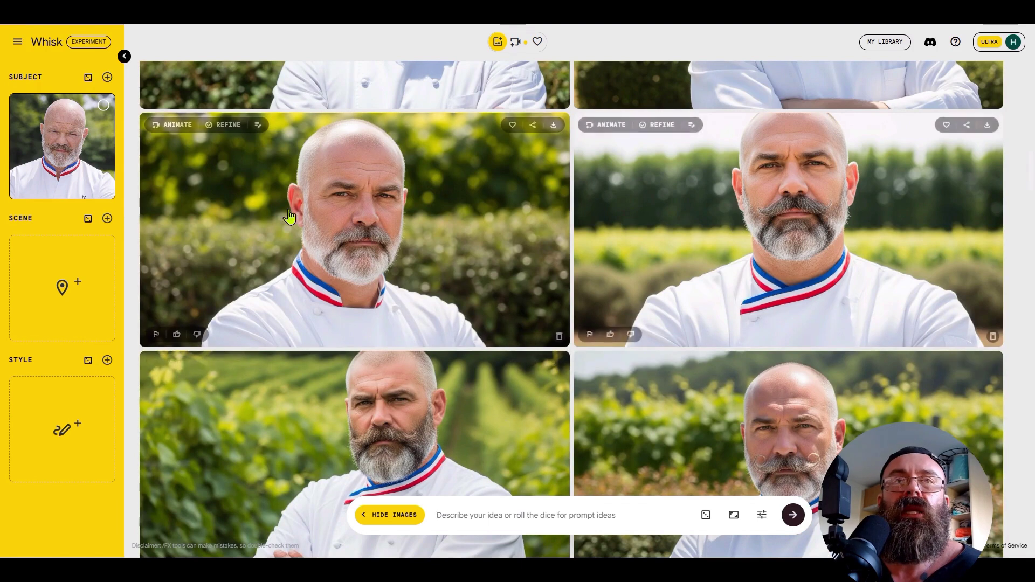
{"action": "scroll", "coordinate": [763, 415], "scroll_direction": "down", "scroll_amount": 3}
{"action": "scroll", "coordinate": [662, 328], "scroll_direction": "down", "scroll_amount": 3}
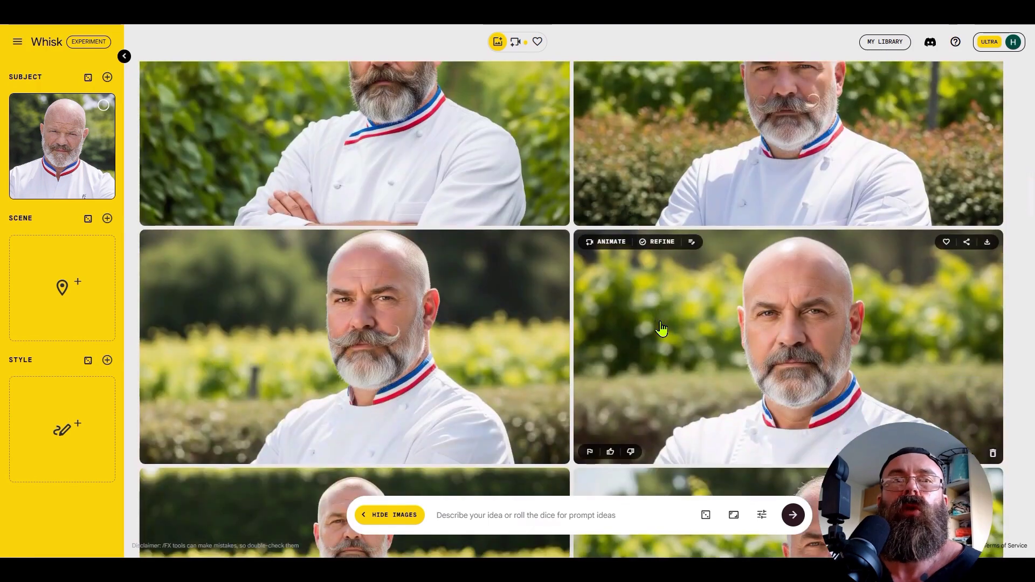
{"action": "scroll", "coordinate": [662, 328], "scroll_direction": "down", "scroll_amount": 5}
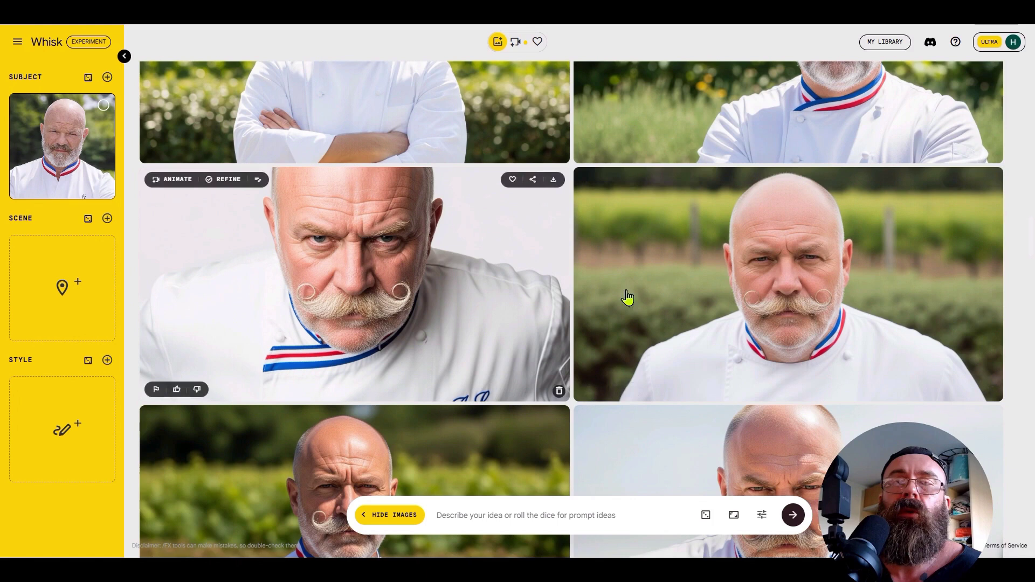
{"action": "scroll", "coordinate": [765, 299], "scroll_direction": "down", "scroll_amount": 3}
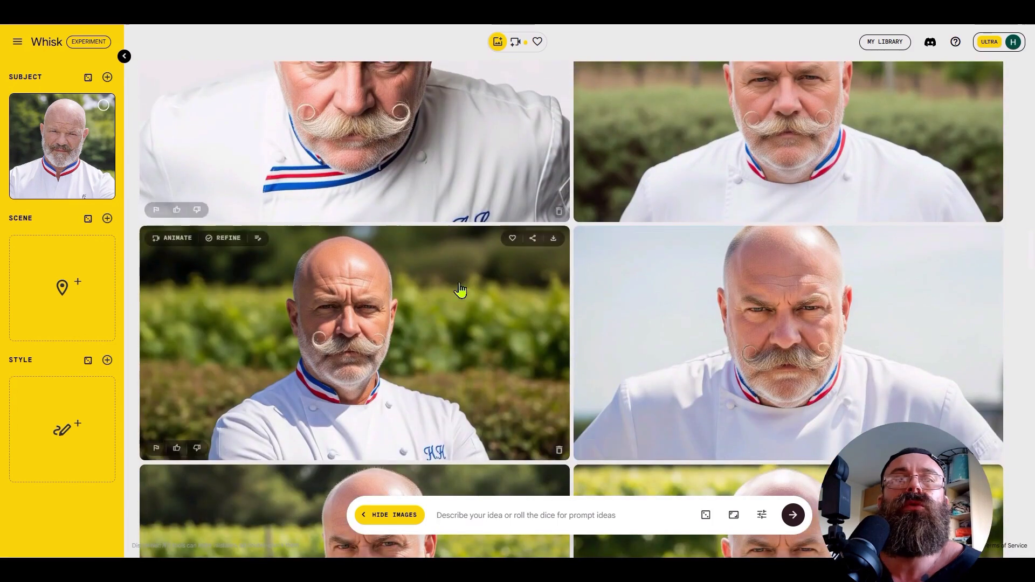
{"action": "scroll", "coordinate": [460, 304], "scroll_direction": "up", "scroll_amount": 3}
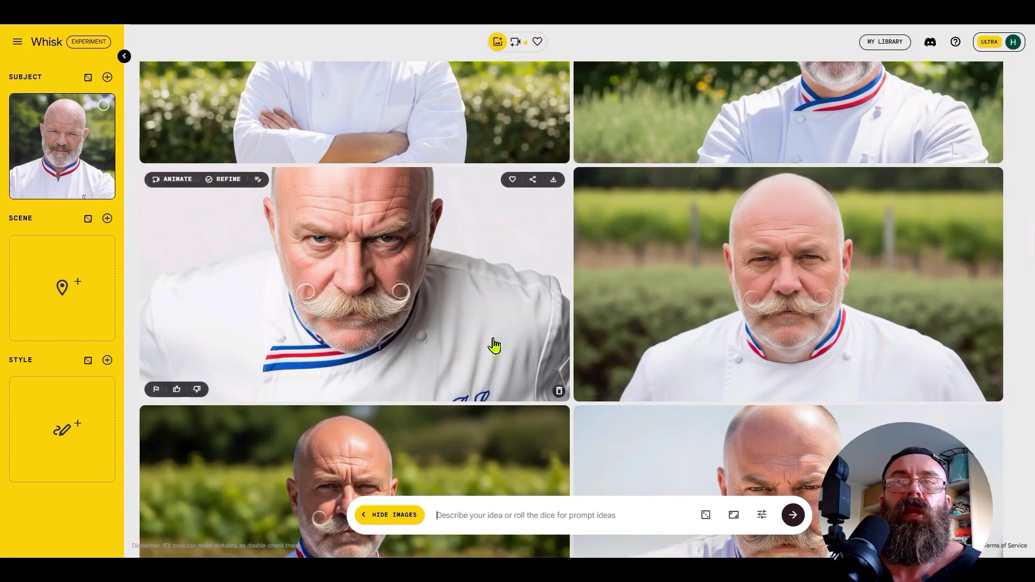
{"action": "scroll", "coordinate": [492, 346], "scroll_direction": "down", "scroll_amount": 3}
{"action": "scroll", "coordinate": [475, 348], "scroll_direction": "up", "scroll_amount": 3}
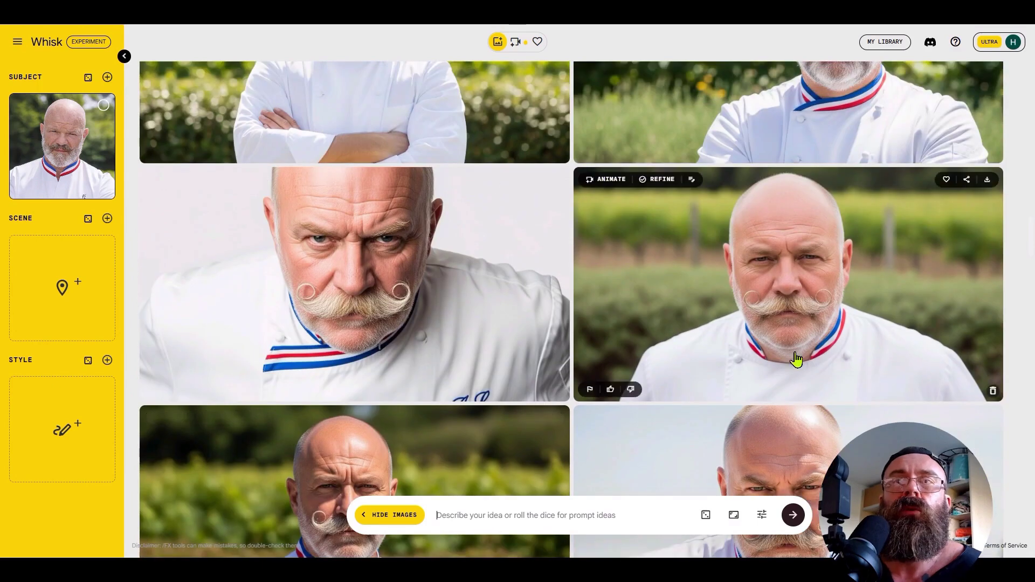
{"action": "scroll", "coordinate": [521, 372], "scroll_direction": "down", "scroll_amount": 3}
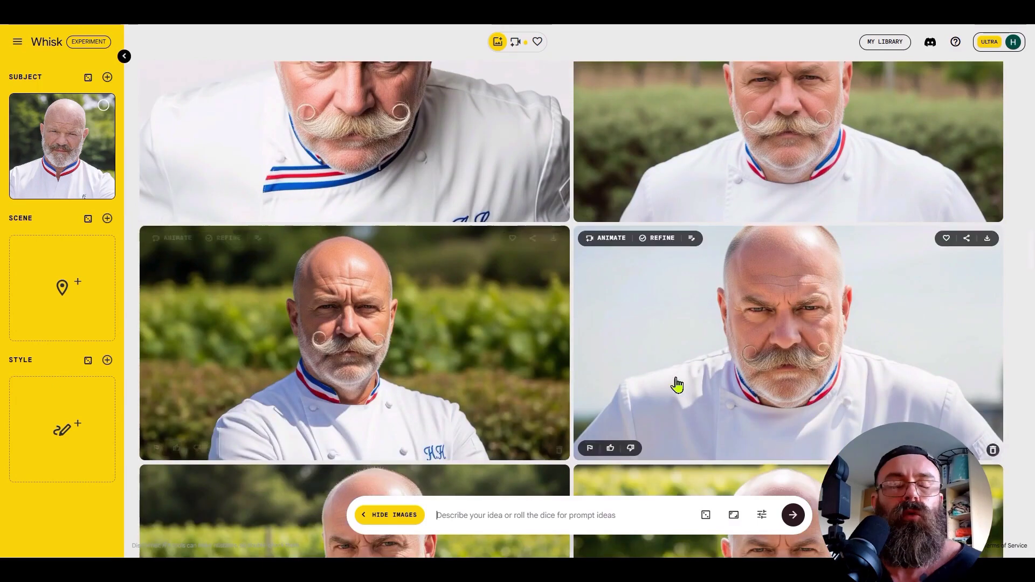
{"action": "scroll", "coordinate": [632, 361], "scroll_direction": "down", "scroll_amount": 5}
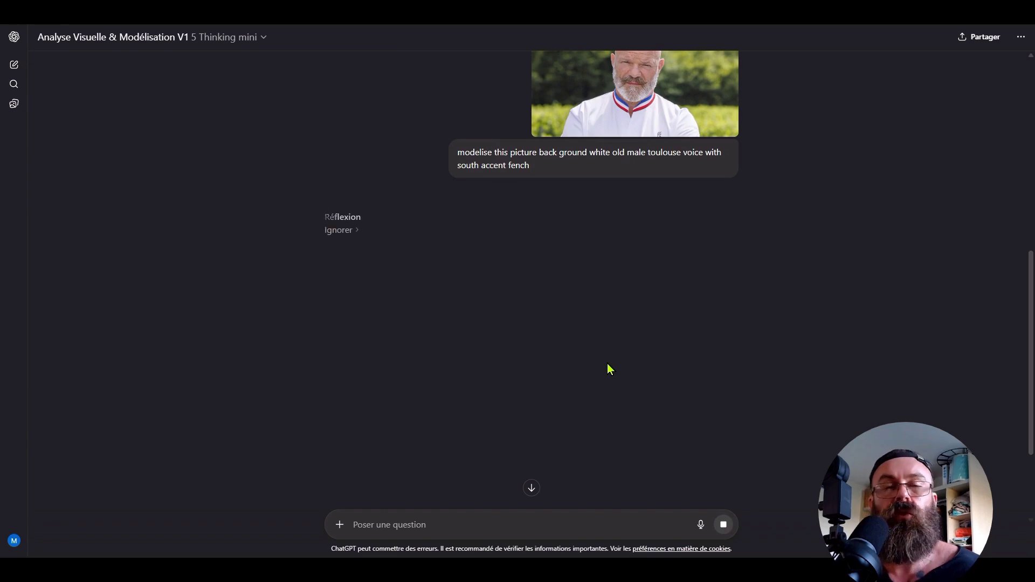
Step: Review the ChatGPT analysis of the chef photo, including the proposed voice profiles, bullet points and JSON description
{"action": "scroll", "coordinate": [603, 368], "scroll_direction": "up", "scroll_amount": 3}
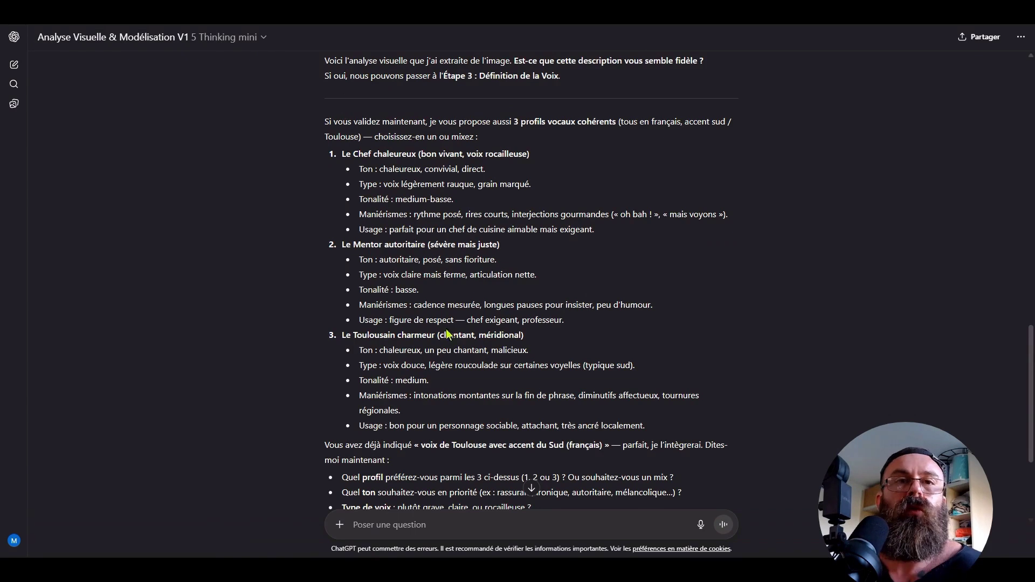
{"action": "scroll", "coordinate": [432, 324], "scroll_direction": "up", "scroll_amount": 3}
{"action": "scroll", "coordinate": [399, 313], "scroll_direction": "down", "scroll_amount": 3}
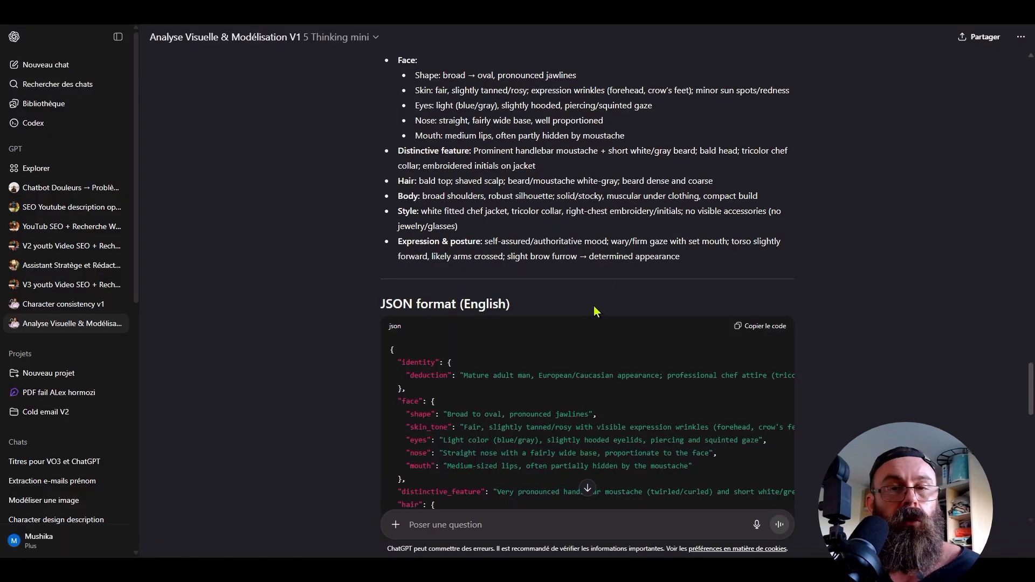
{"action": "scroll", "coordinate": [592, 313], "scroll_direction": "down", "scroll_amount": 3}
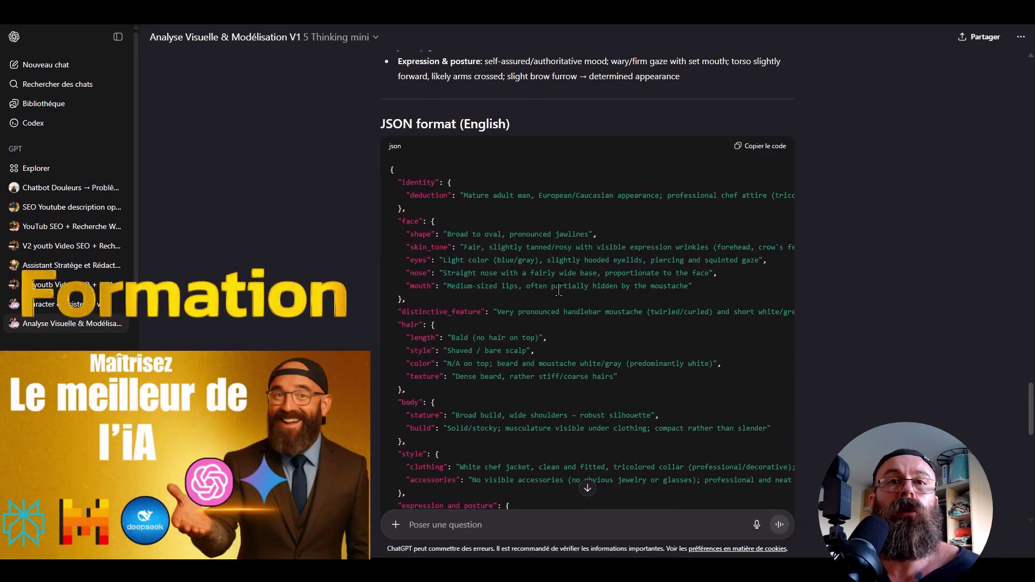
{"action": "scroll", "coordinate": [559, 291], "scroll_direction": "down", "scroll_amount": 8}
{"action": "scroll", "coordinate": [451, 312], "scroll_direction": "down", "scroll_amount": 1}
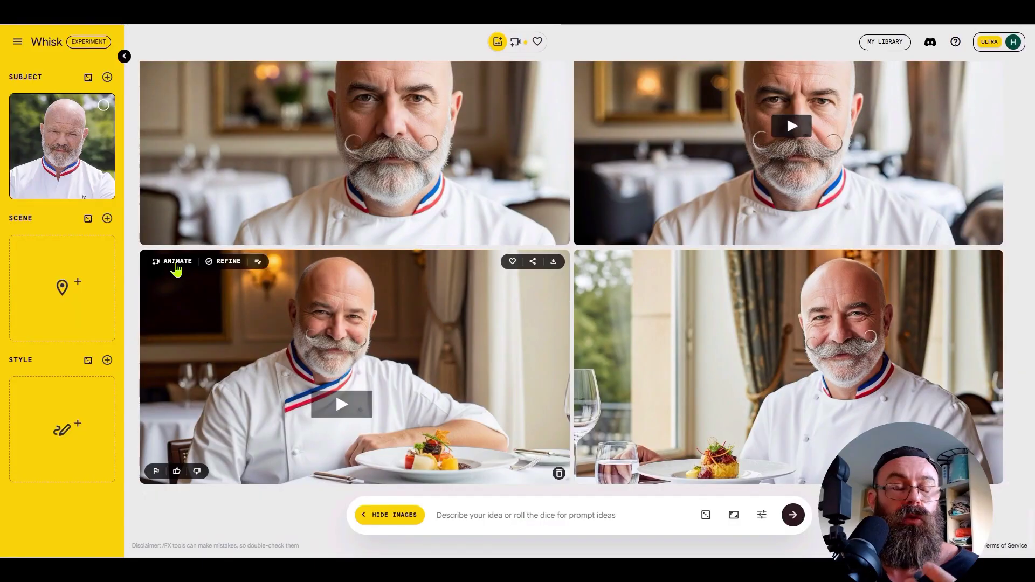
Step: Open the animation option for the Whisk image of the smiling chef leaning on the restaurant table beside a plated dish
{"action": "left_click", "coordinate": [177, 263]}
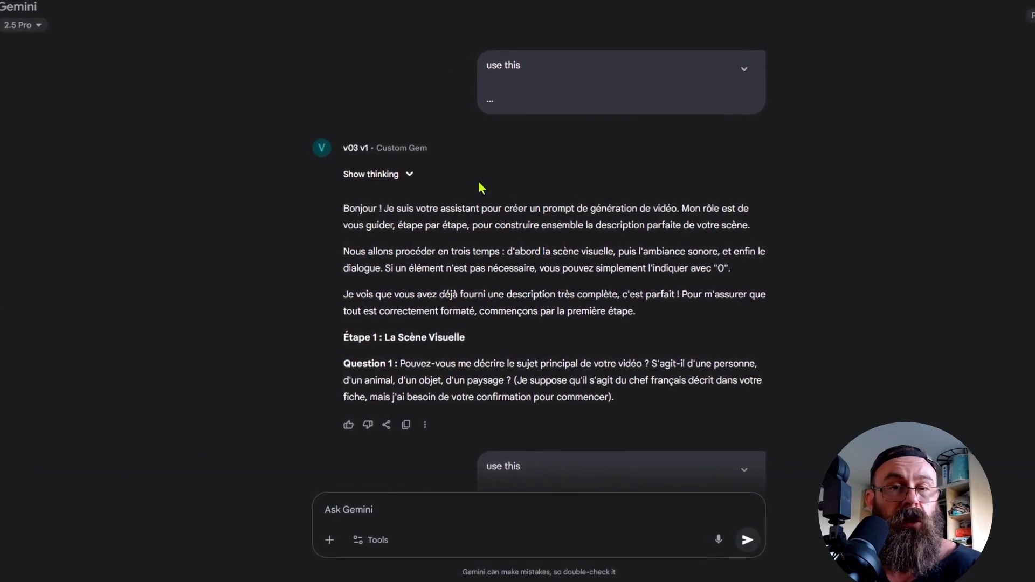
Step: Switch to the Gemini v03 v1 gem and review its questions and answers on the chef's subject, setting, action, style, lighting, framing and camera movement
{"action": "scroll", "coordinate": [513, 340], "scroll_direction": "down", "scroll_amount": 4}
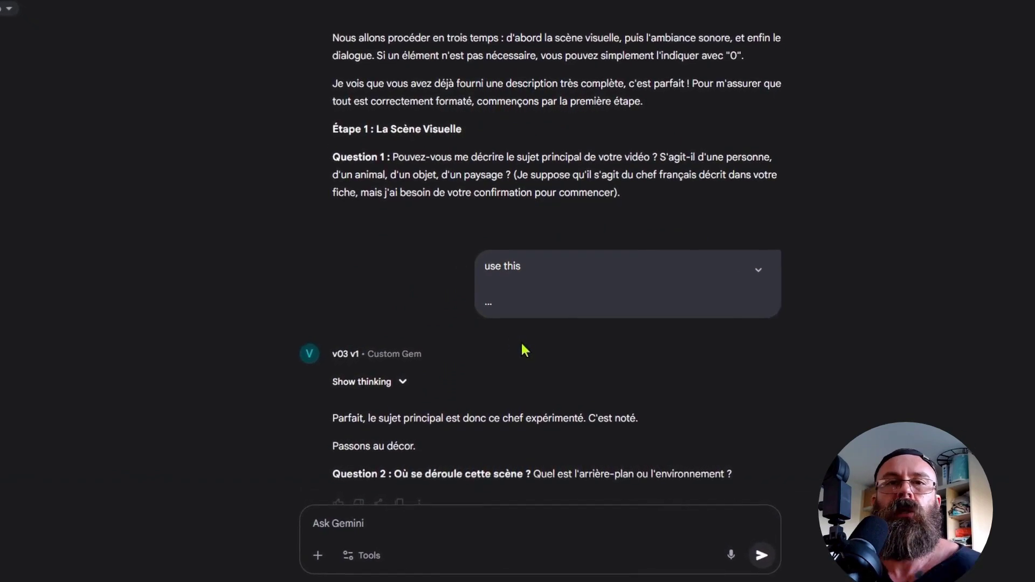
{"action": "scroll", "coordinate": [498, 304], "scroll_direction": "down", "scroll_amount": 4}
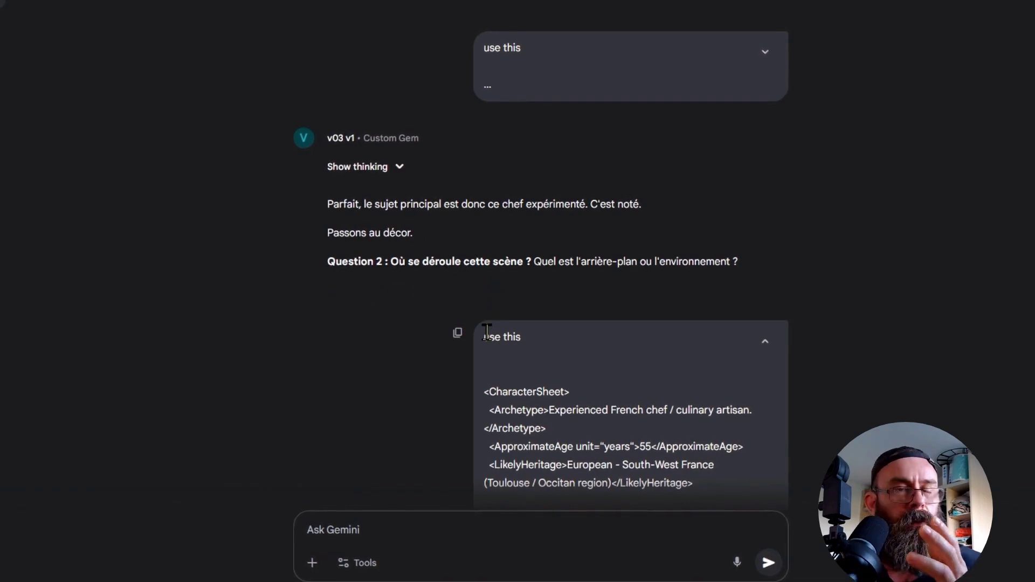
{"action": "scroll", "coordinate": [543, 355], "scroll_direction": "down", "scroll_amount": 12}
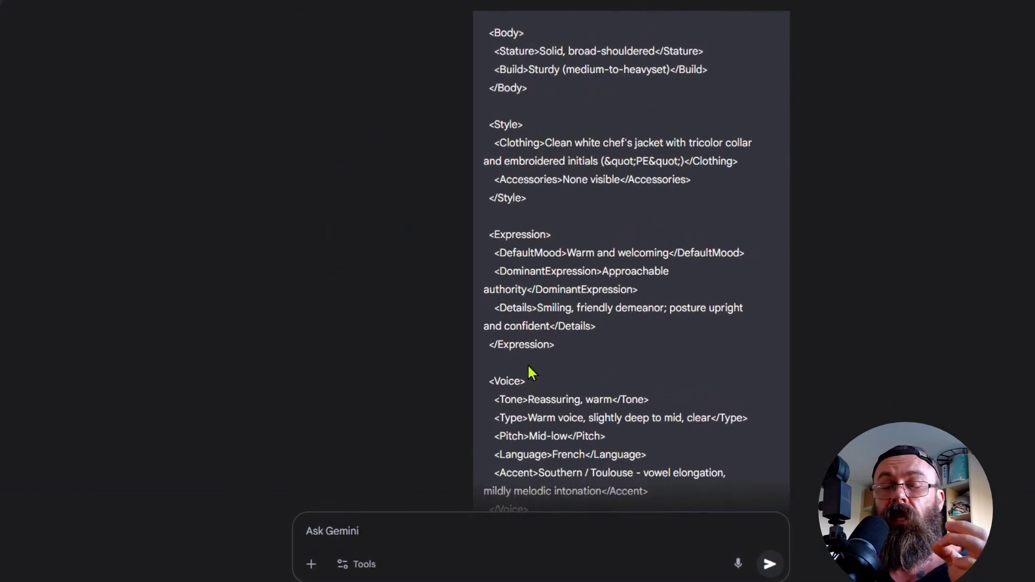
{"action": "scroll", "coordinate": [531, 372], "scroll_direction": "down", "scroll_amount": 8}
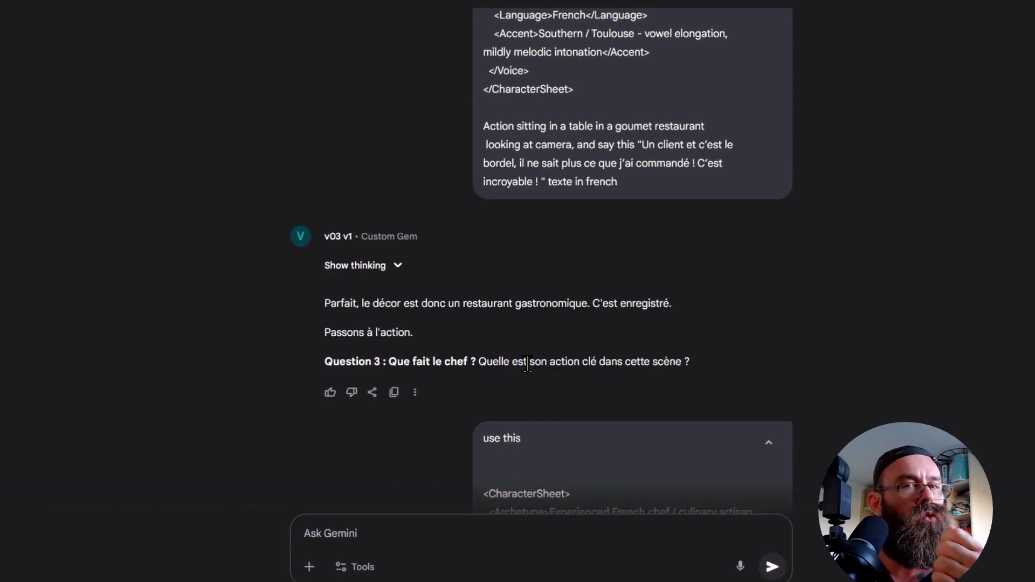
{"action": "scroll", "coordinate": [527, 363], "scroll_direction": "down", "scroll_amount": 4}
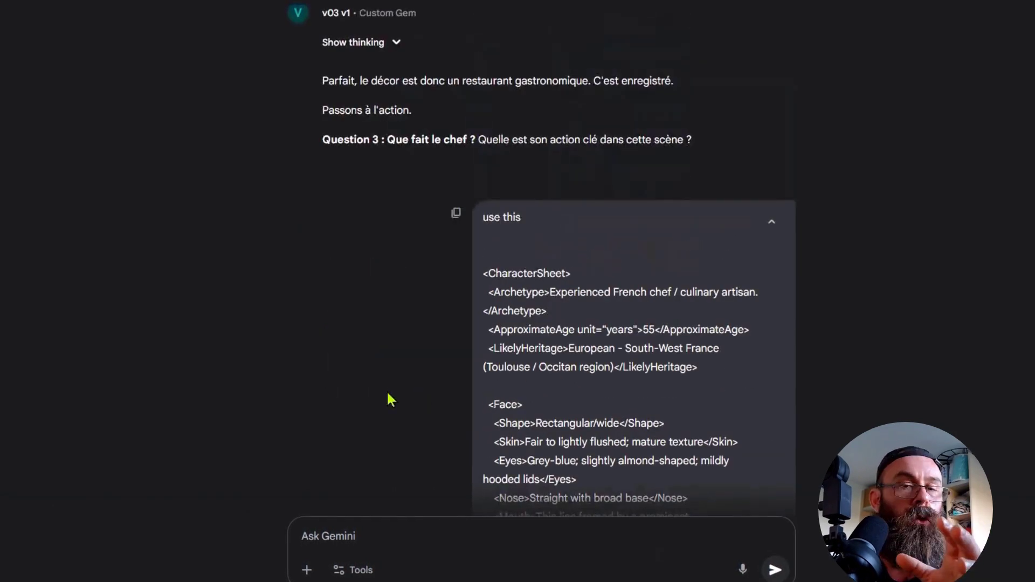
{"action": "scroll", "coordinate": [387, 398], "scroll_direction": "down", "scroll_amount": 15}
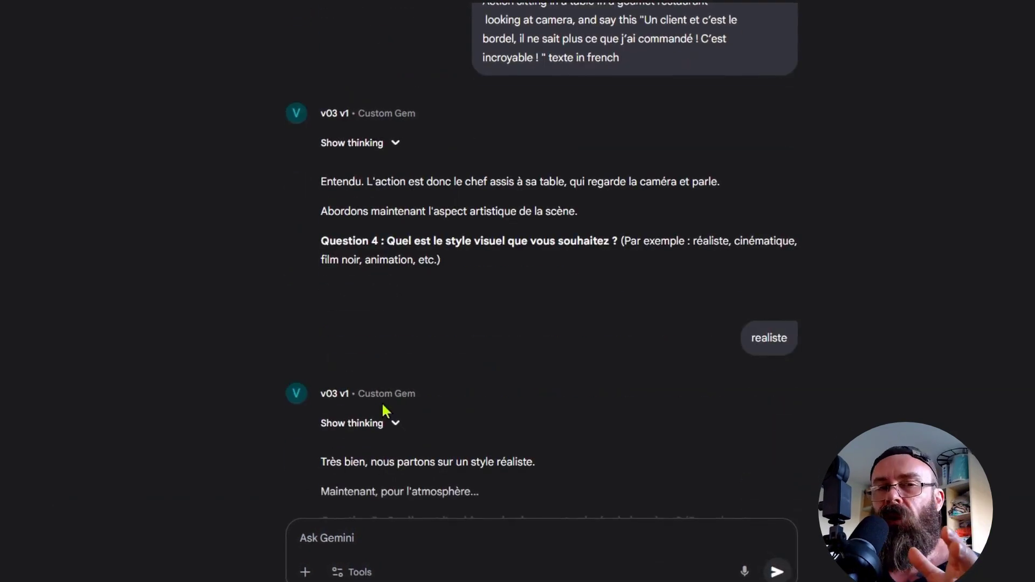
{"action": "scroll", "coordinate": [486, 377], "scroll_direction": "down", "scroll_amount": 8}
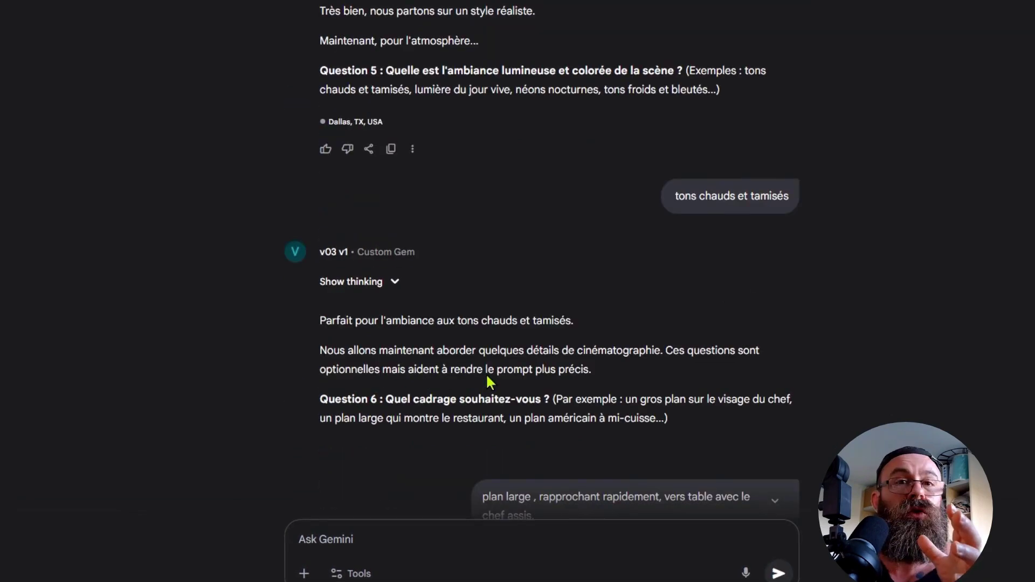
{"action": "scroll", "coordinate": [487, 373], "scroll_direction": "down", "scroll_amount": 10}
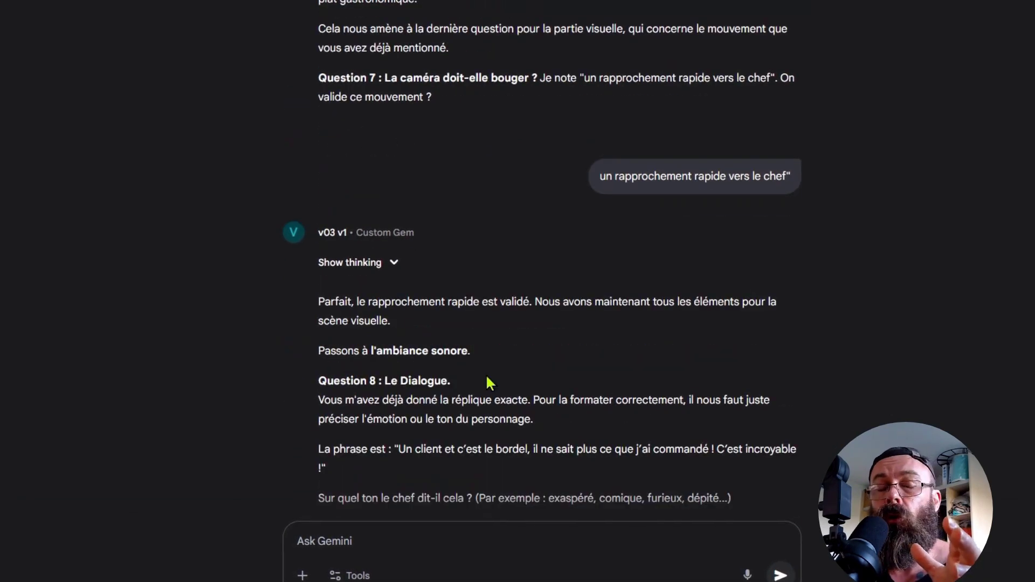
Step: Examine the final French XML video prompt, highlighting the chef's character and emotion attributes in the dialogue line
{"action": "scroll", "coordinate": [488, 384], "scroll_direction": "down", "scroll_amount": 15}
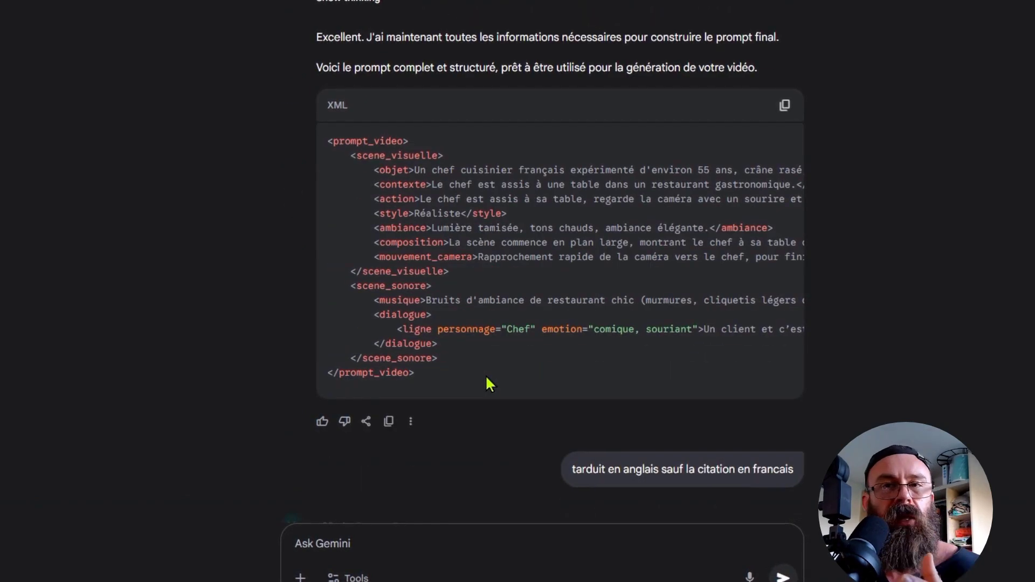
{"action": "left_click_drag", "start_coordinate": [424, 329], "coordinate": [647, 329]}
{"action": "left_click", "coordinate": [616, 352]}
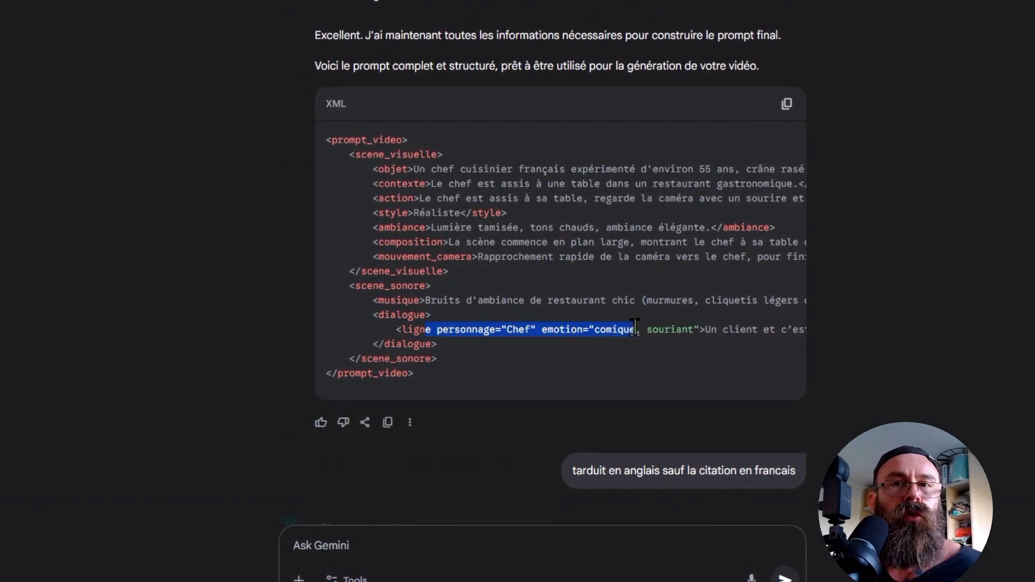
{"action": "left_click_drag", "start_coordinate": [544, 330], "coordinate": [651, 333]}
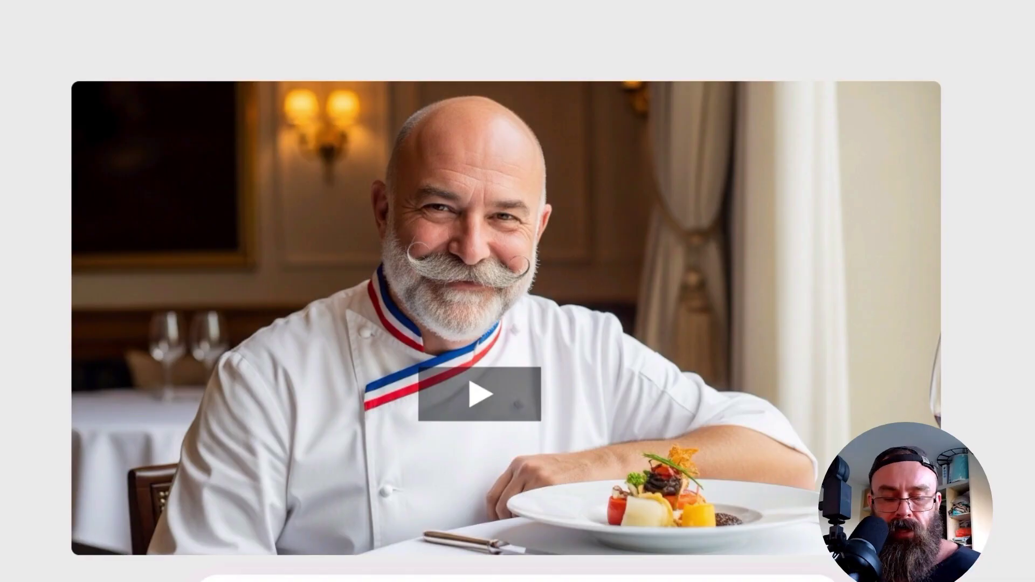
Step: Switch to Whisk and paste the XML video prompt with voice profile and French dialogue into the chef image's animation prompt
{"action": "key", "text": "ctrl+v"}
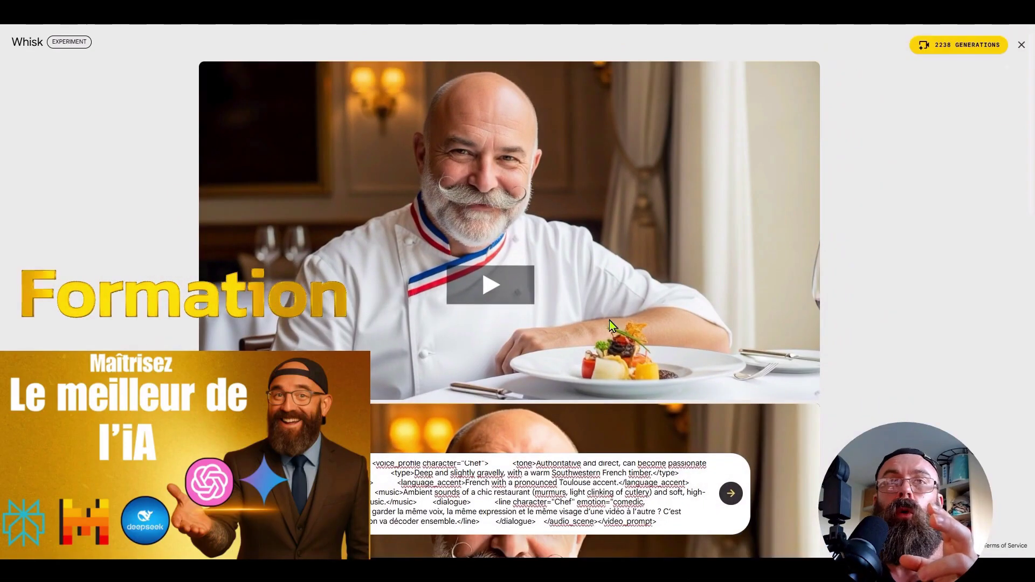
{"action": "scroll", "coordinate": [609, 320], "scroll_direction": "down", "scroll_amount": 3}
{"action": "scroll", "coordinate": [609, 319], "scroll_direction": "up", "scroll_amount": 3}
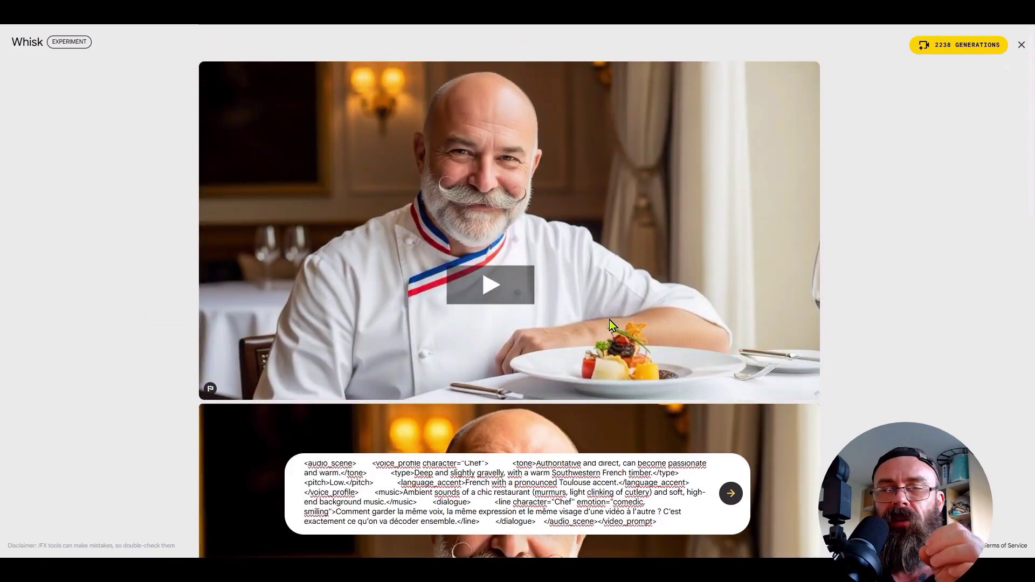
Step: Switch to Gemini and highlight the French dialogue text in the consolidated English XML video prompt
{"action": "scroll", "coordinate": [609, 318], "scroll_direction": "down", "scroll_amount": 6}
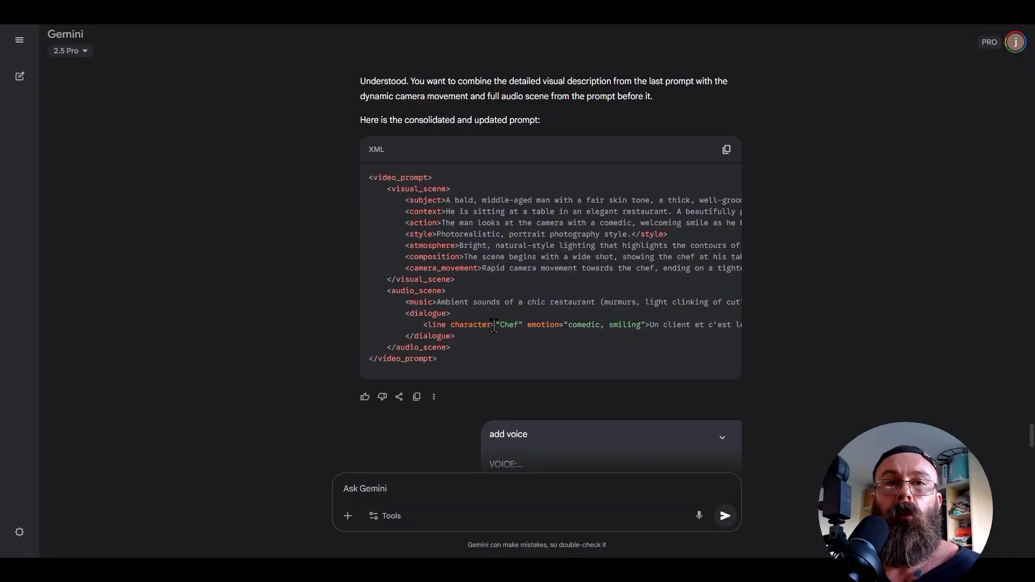
{"action": "left_click_drag", "start_coordinate": [643, 325], "coordinate": [832, 367]}
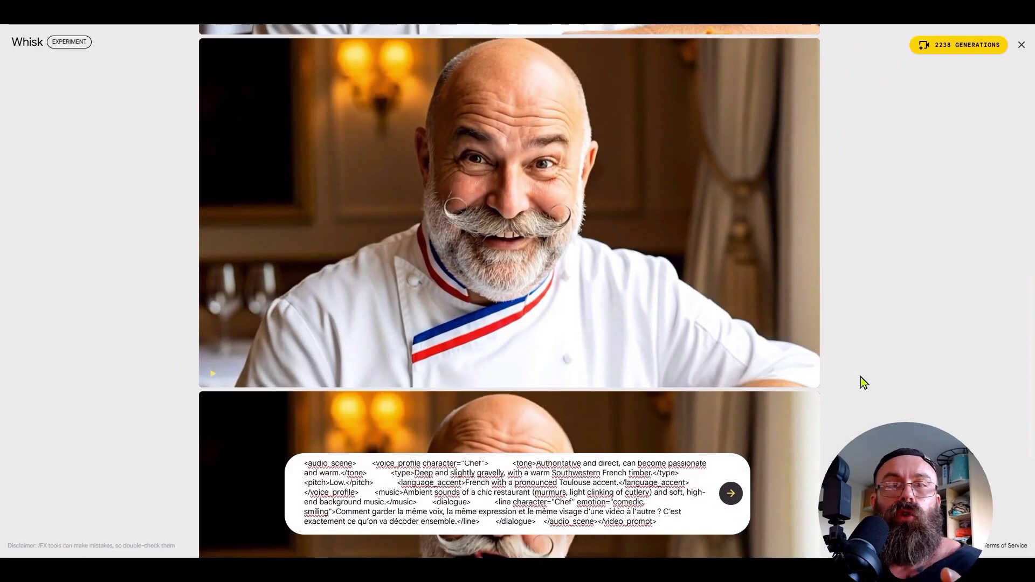
Step: Switch back to Whisk and compare the chef's face, moustache and expression across the generated video clips
{"action": "scroll", "coordinate": [700, 409], "scroll_direction": "up", "scroll_amount": 2}
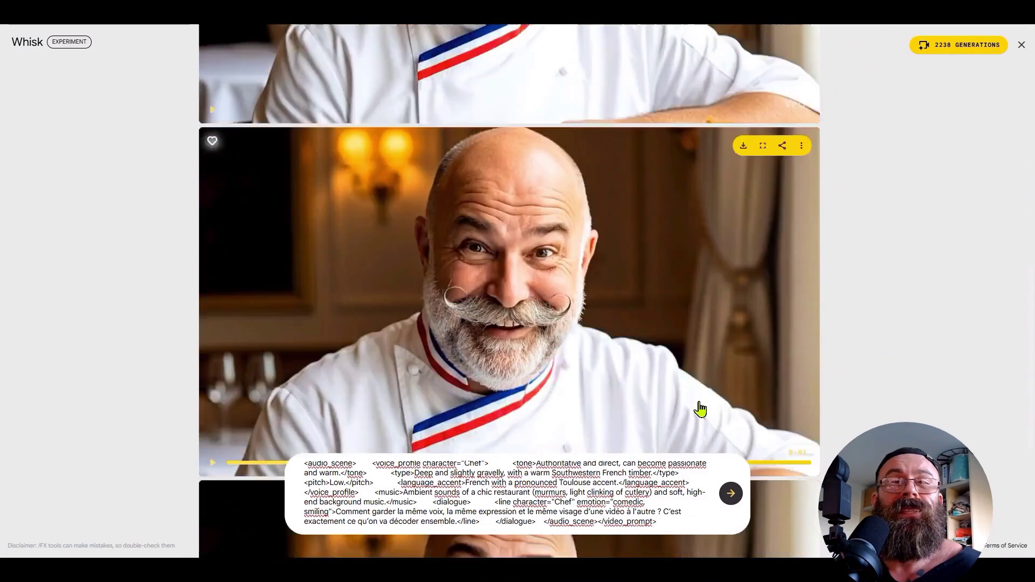
{"action": "scroll", "coordinate": [699, 408], "scroll_direction": "up", "scroll_amount": 2}
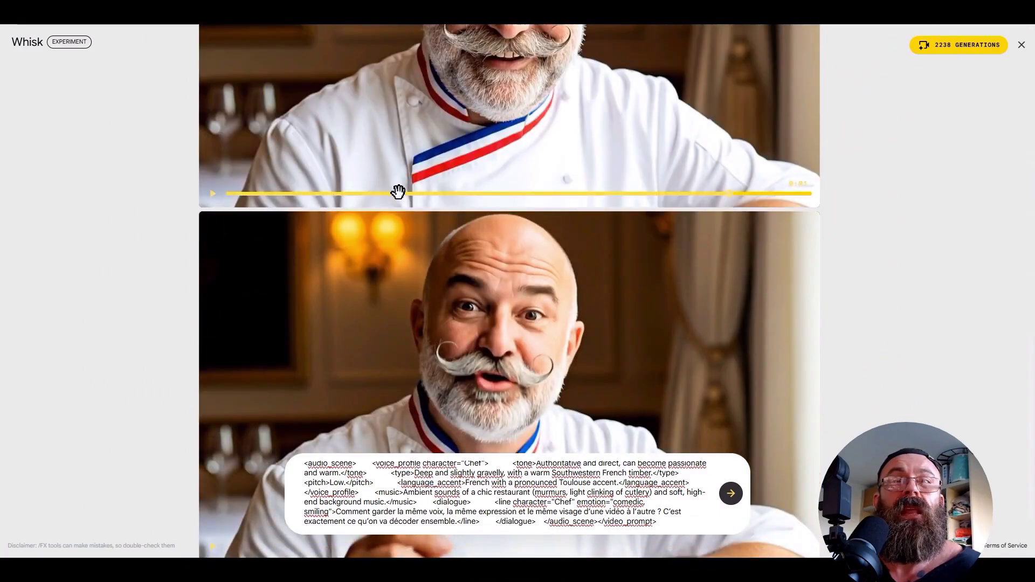
{"action": "scroll", "coordinate": [485, 242], "scroll_direction": "up", "scroll_amount": 2}
{"action": "scroll", "coordinate": [521, 289], "scroll_direction": "down", "scroll_amount": 6}
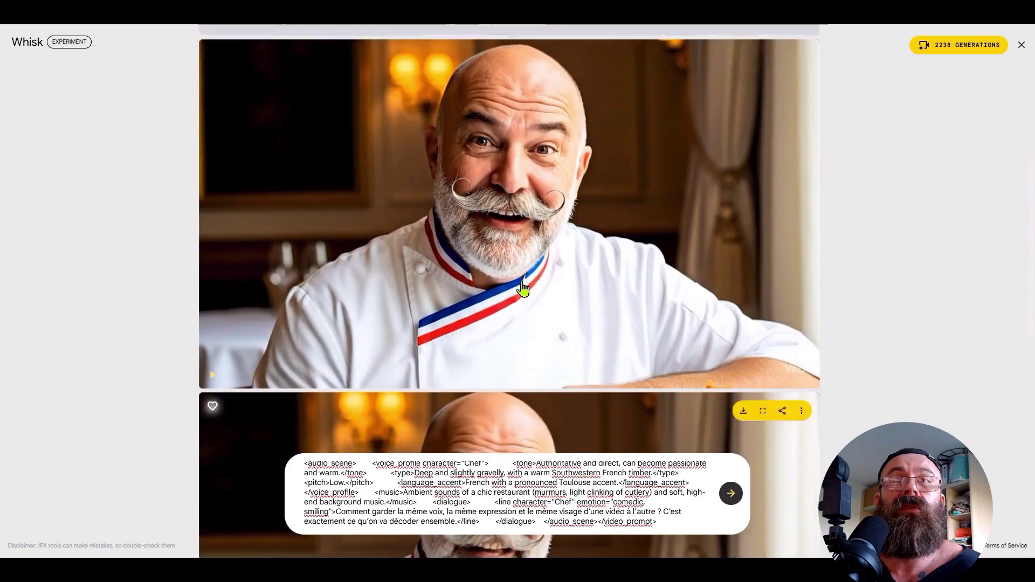
{"action": "scroll", "coordinate": [555, 305], "scroll_direction": "down", "scroll_amount": 3}
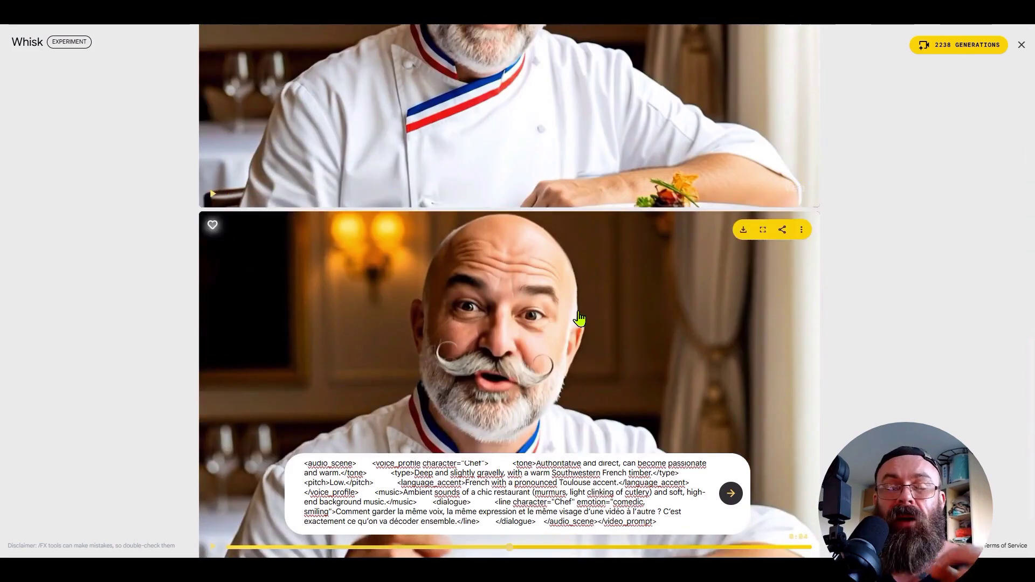
{"action": "scroll", "coordinate": [580, 319], "scroll_direction": "down", "scroll_amount": 3}
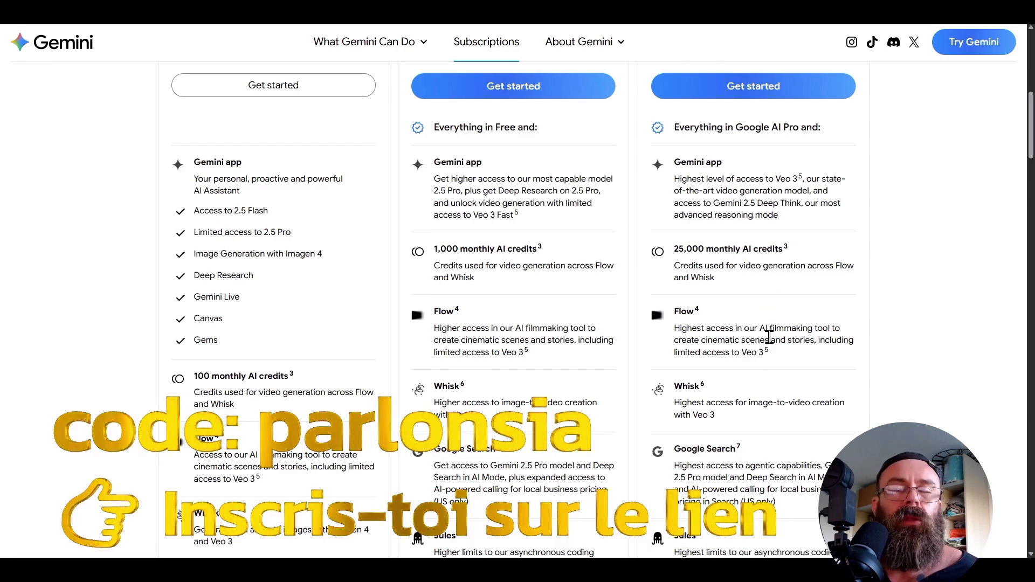
Step: Switch to the Gemini subscriptions page and compare the plans' AI credits and their Flow, Whisk and Veo 3 access
{"action": "scroll", "coordinate": [763, 339], "scroll_direction": "down", "scroll_amount": 6}
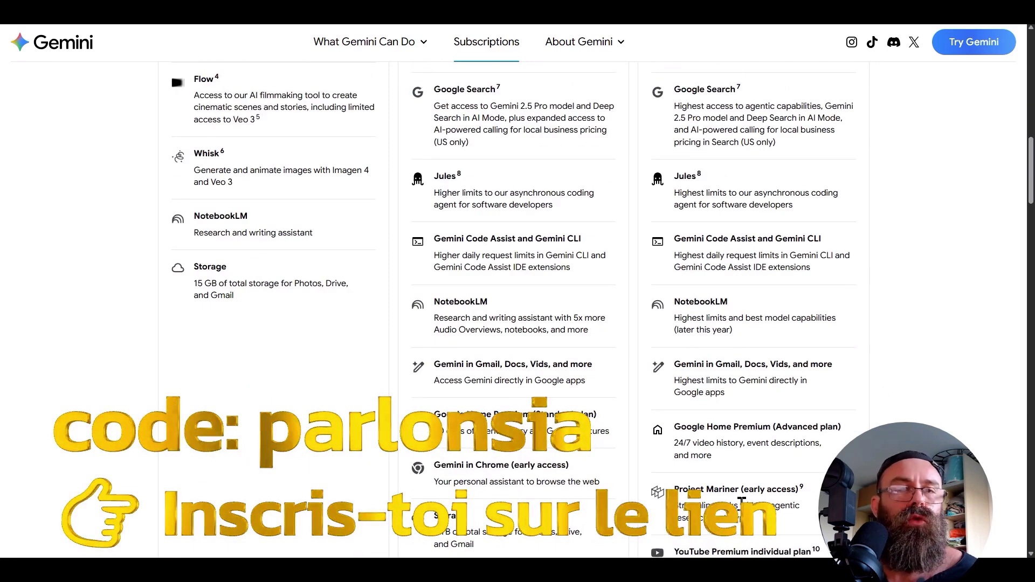
{"action": "scroll", "coordinate": [743, 501], "scroll_direction": "up", "scroll_amount": 6}
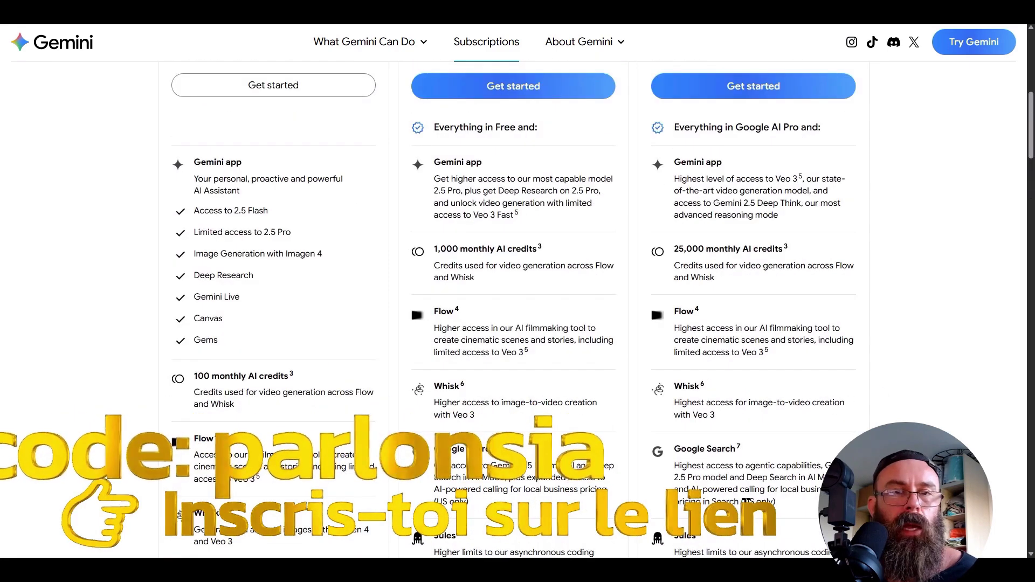